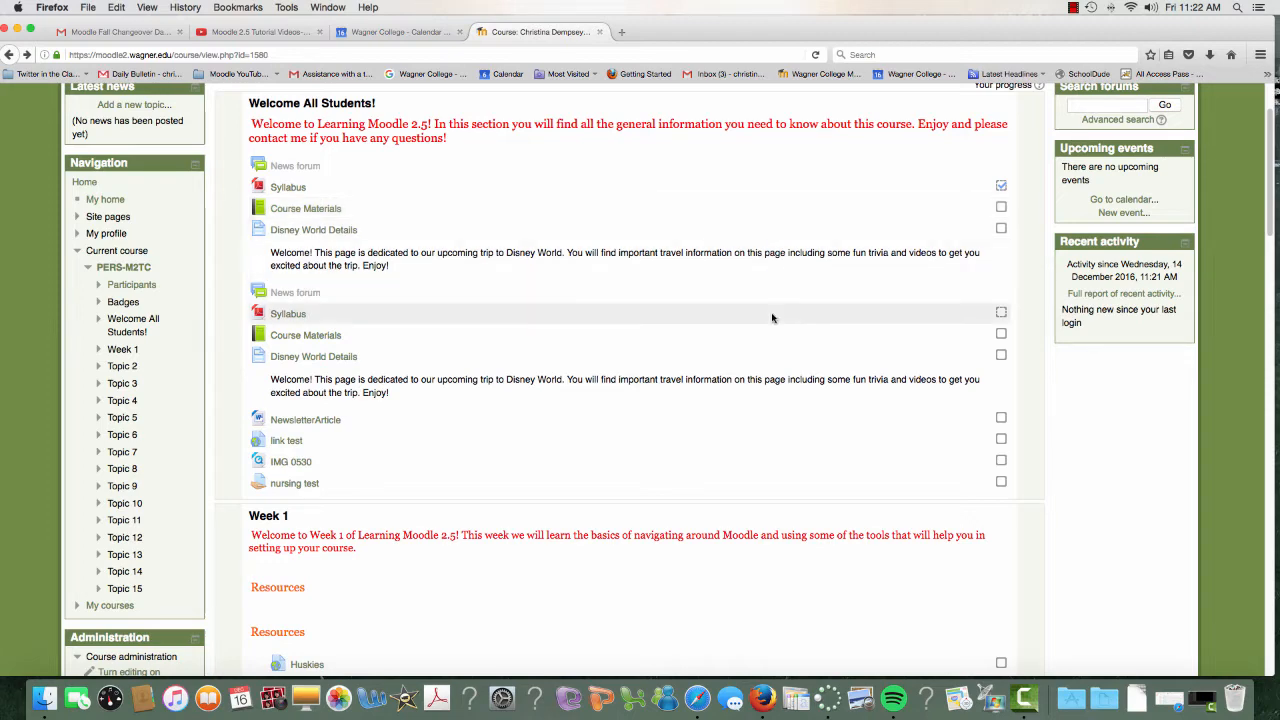
# Start a backup of the PERS-M2TC course with the default initial settings, including enrolled users, and continue to the schema settings.
pyautogui.scroll(2, 766, 340)
pyautogui.scroll(-1, 700, 380)
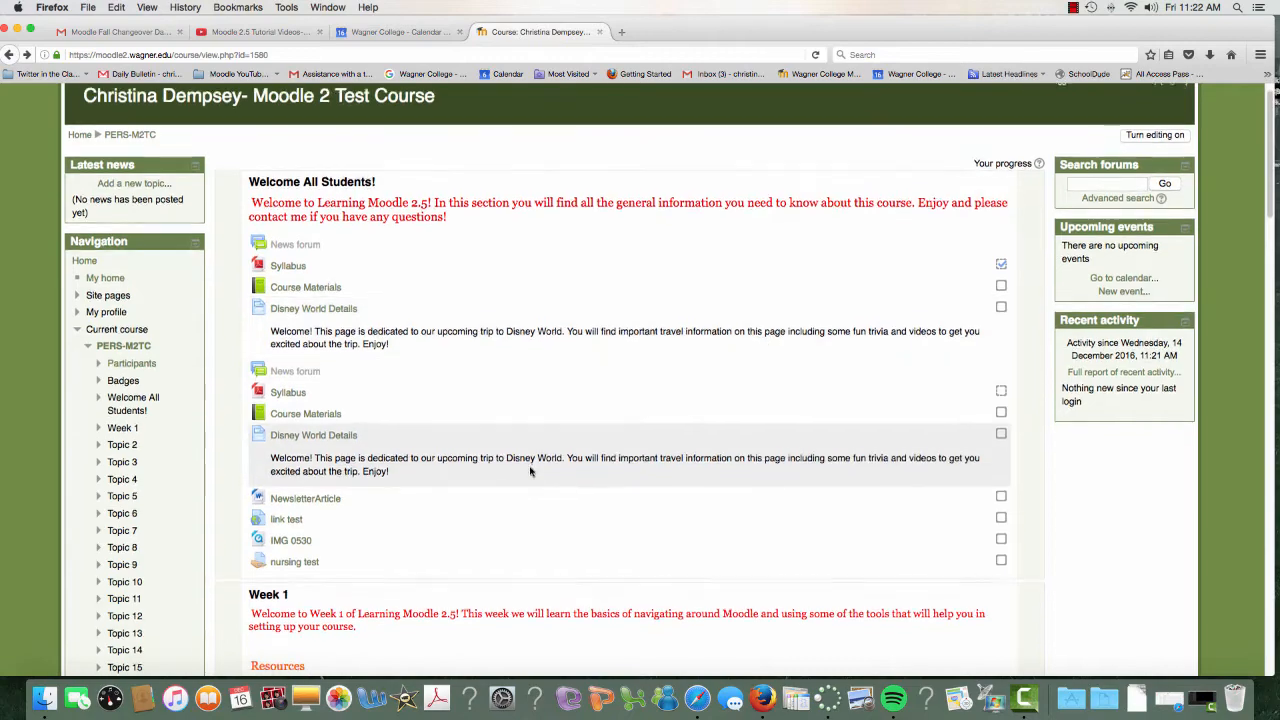
pyautogui.scroll(-10, 295, 487)
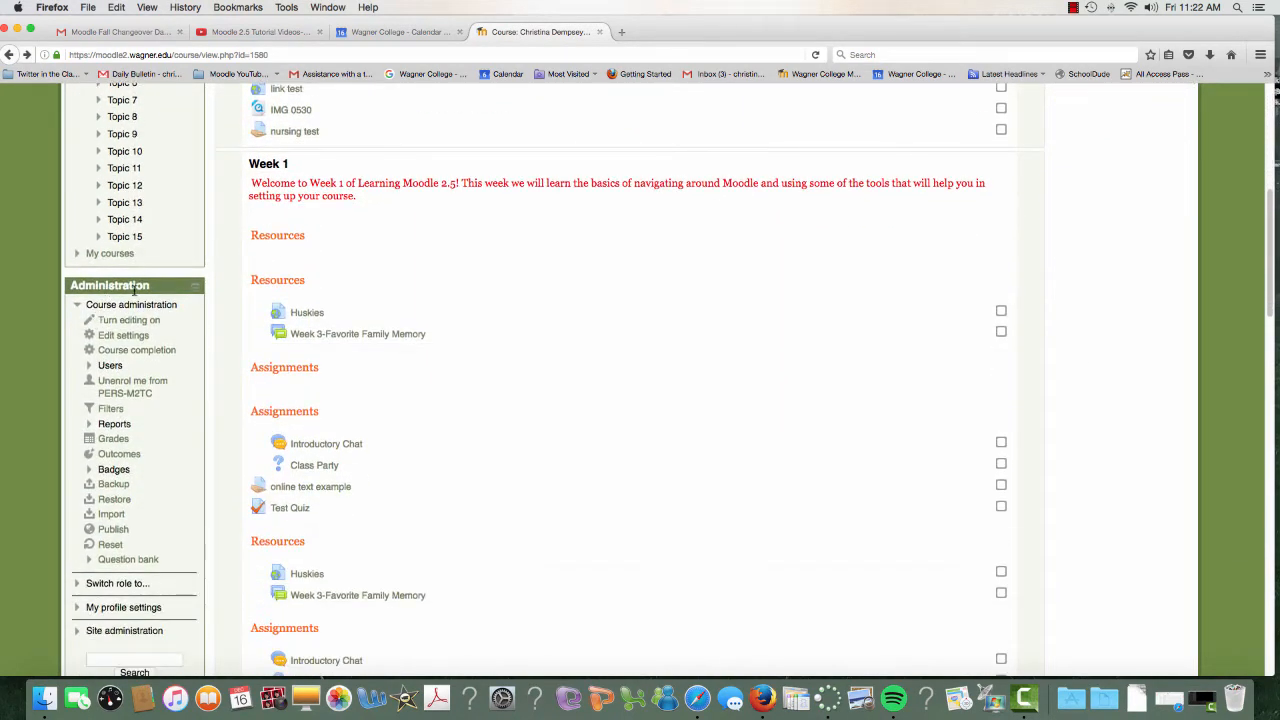
pyautogui.click(116, 486)
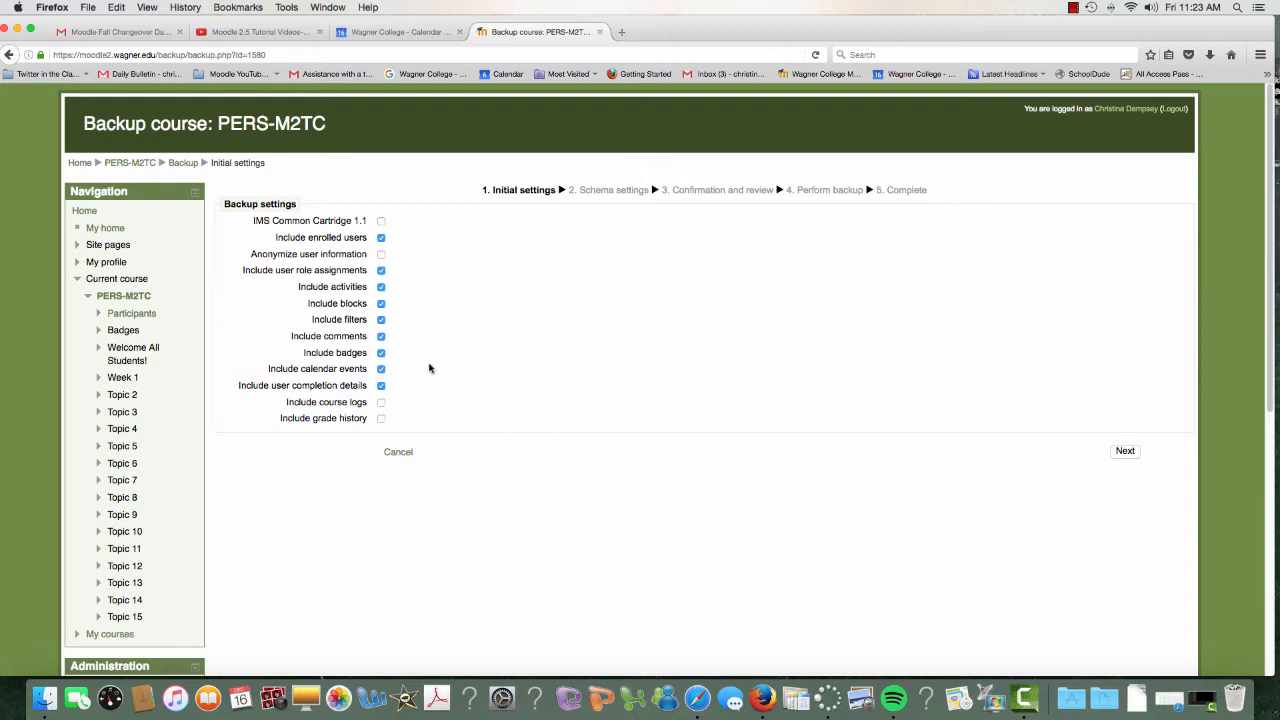
pyautogui.click(1124, 452)
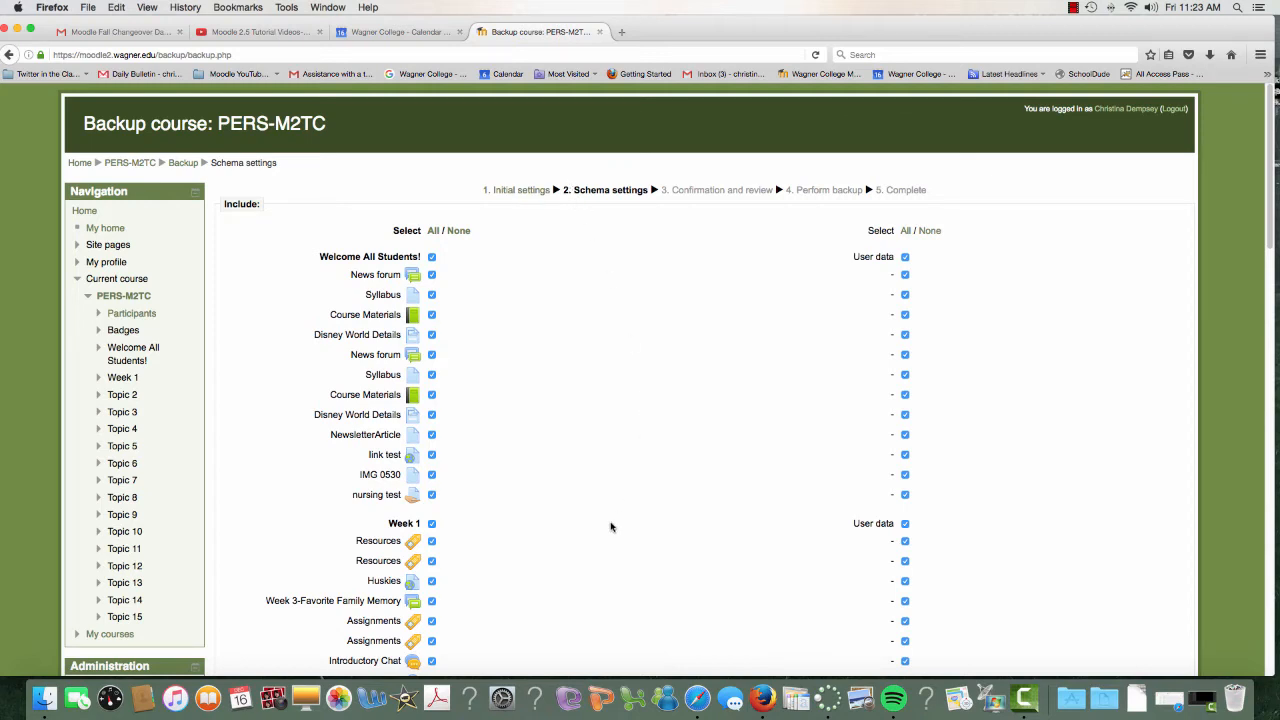
# Review the schema settings, keep every section, activity and its user data included, and continue to confirmation.
pyautogui.scroll(-1, 611, 527)
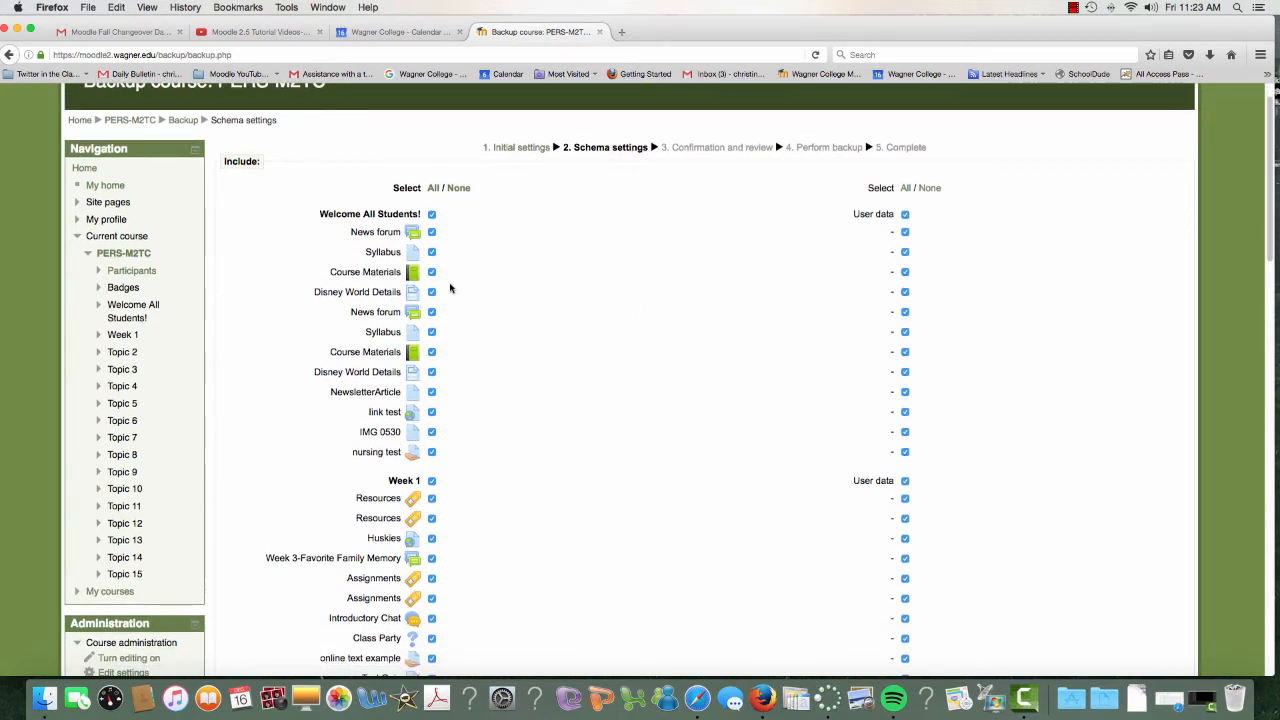
pyautogui.scroll(-10, 460, 330)
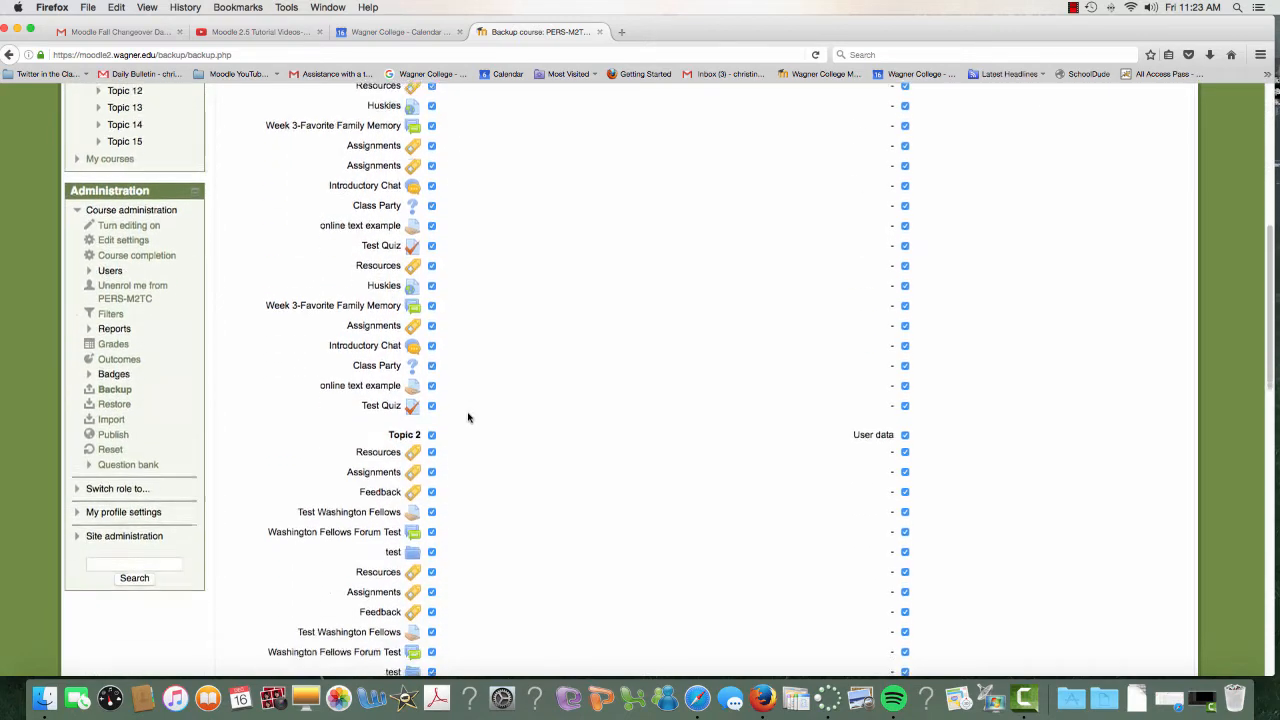
pyautogui.scroll(10, 468, 417)
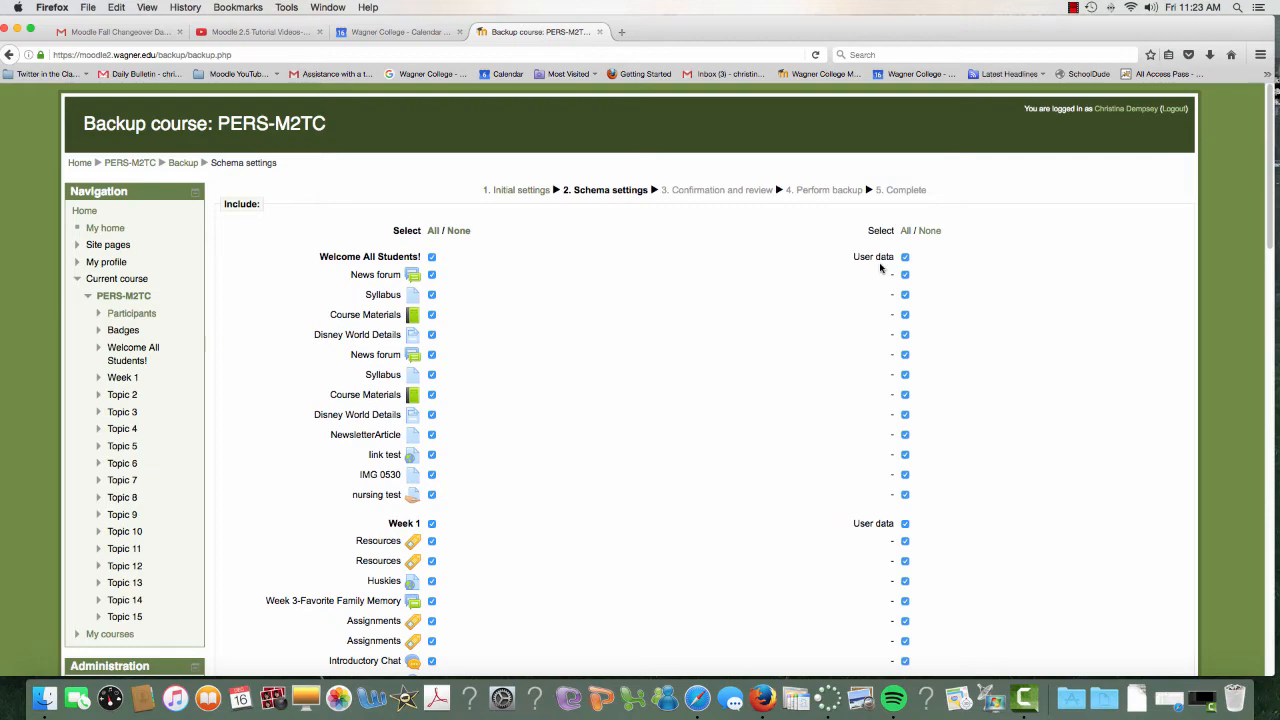
pyautogui.scroll(-4, 726, 304)
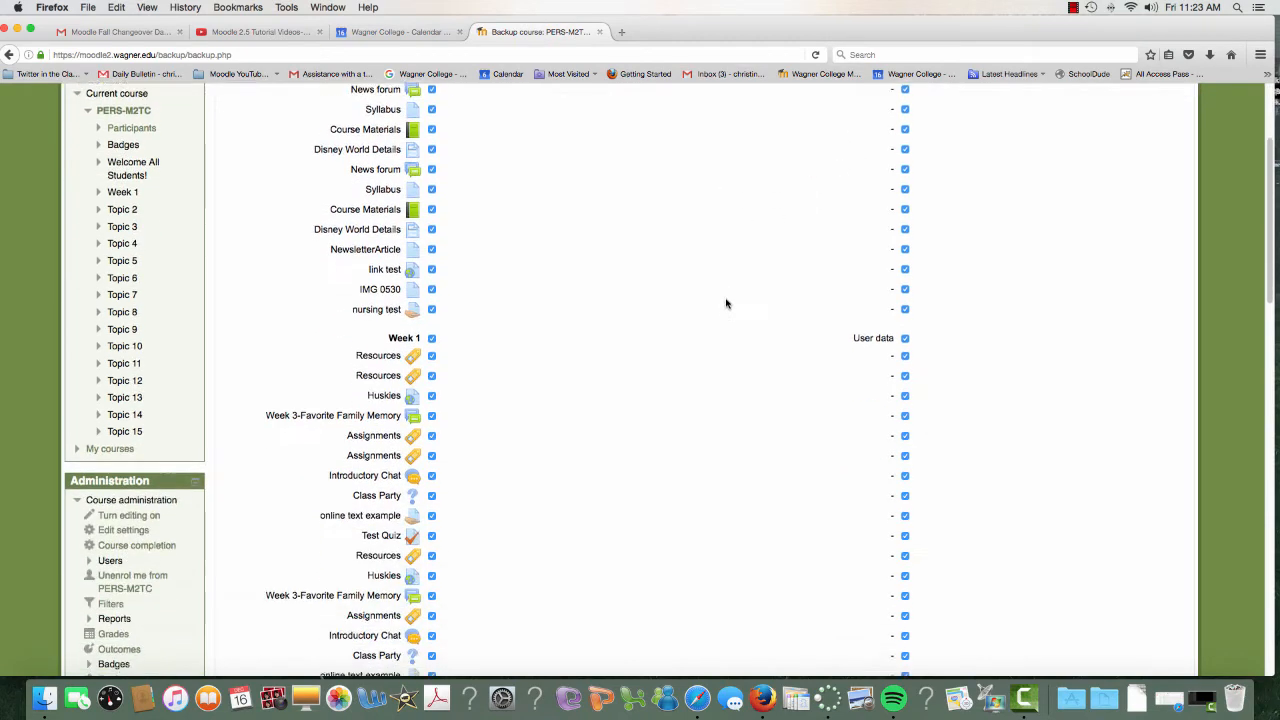
pyautogui.scroll(-15, 726, 304)
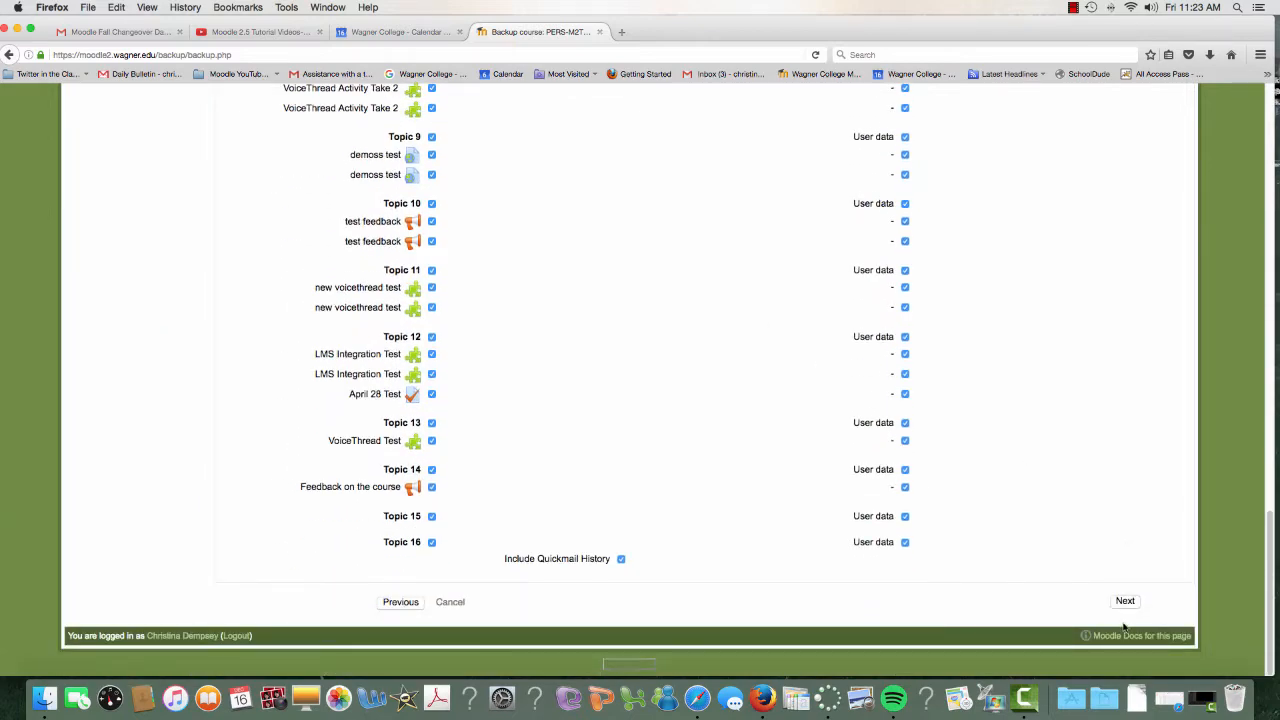
pyautogui.click(1126, 601)
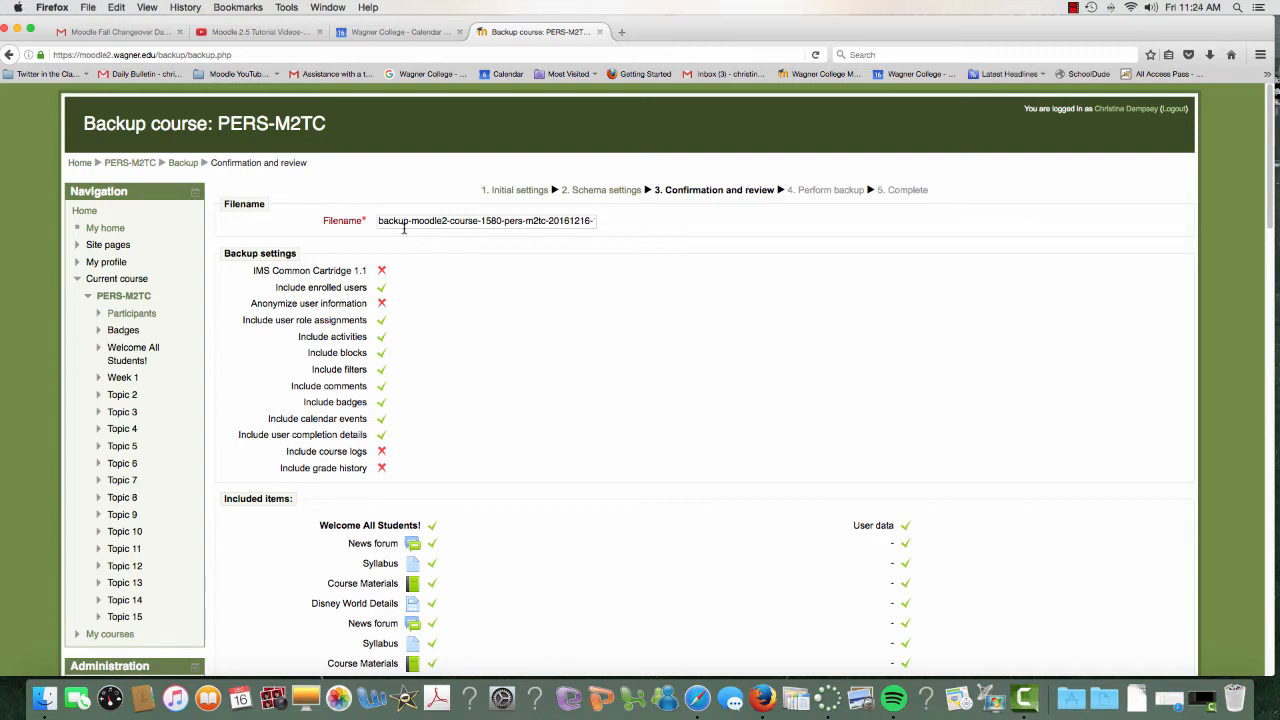
# Check the default backup filename, perform the full course backup under it and continue to the backup file list.
pyautogui.click(522, 221)
pyautogui.moveTo(523, 220); pyautogui.dragTo(623, 217)
pyautogui.click(577, 221)
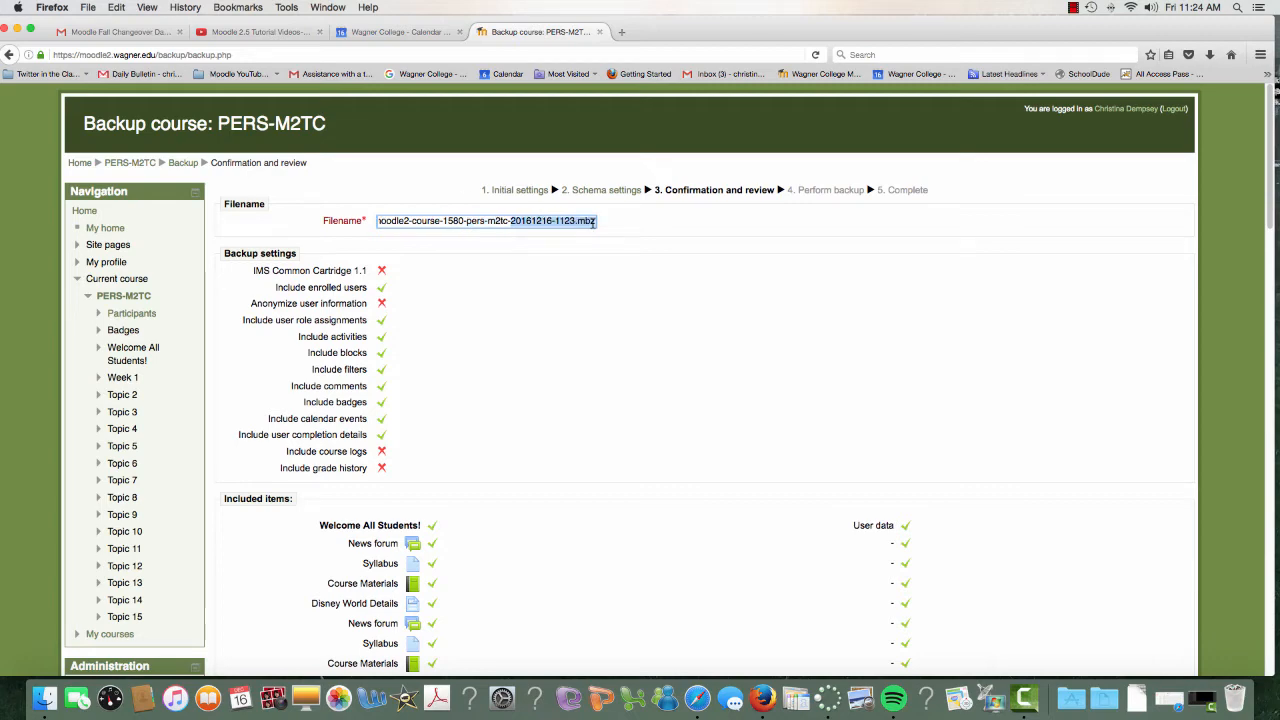
pyautogui.click(556, 221)
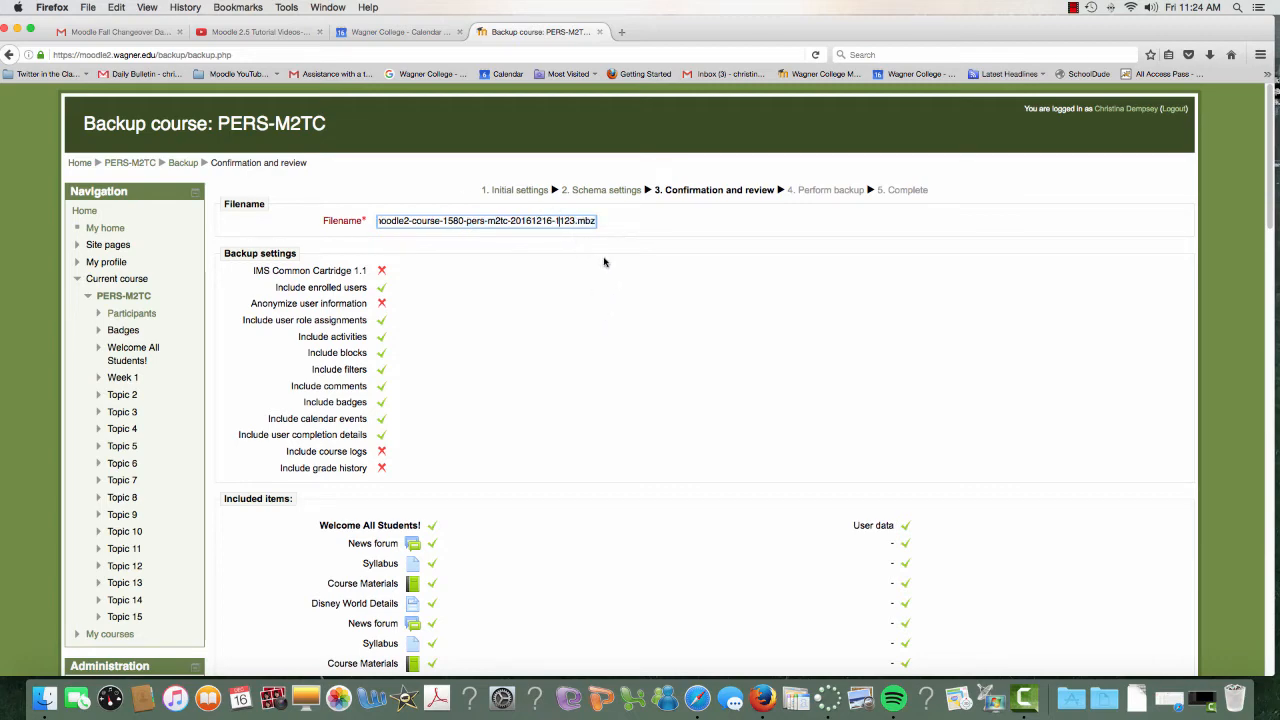
pyautogui.scroll(-10, 615, 382)
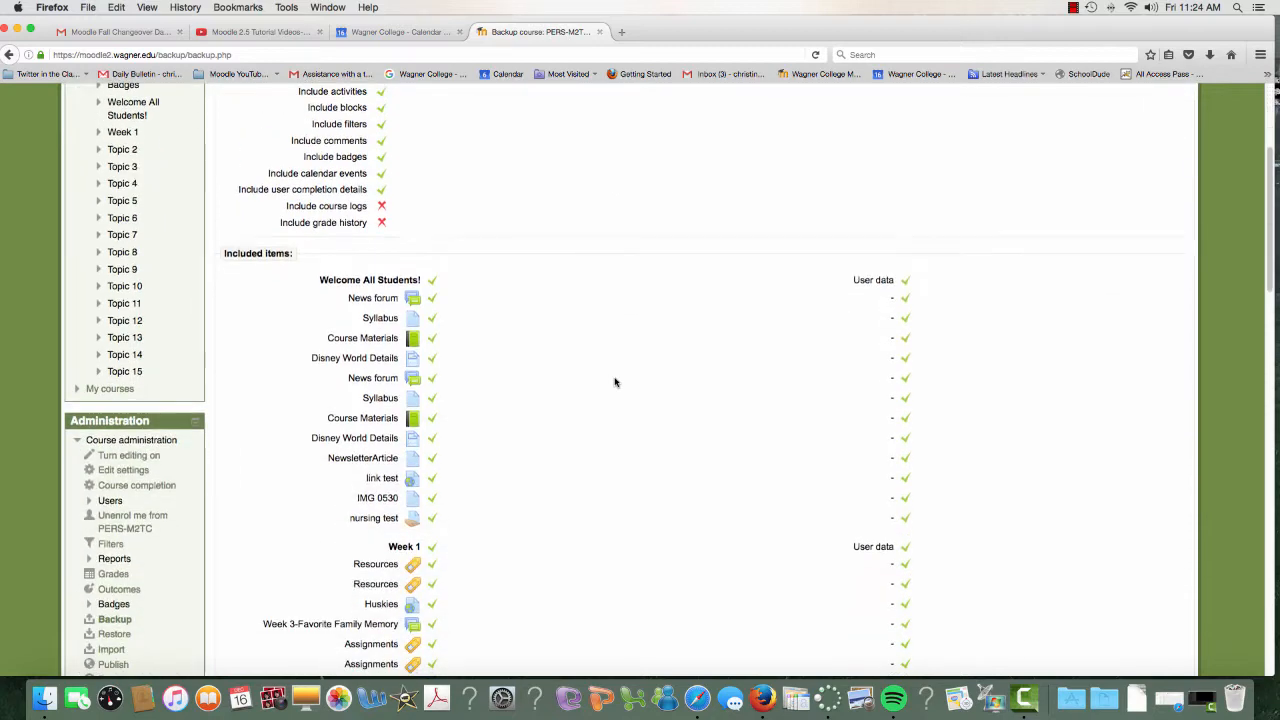
pyautogui.scroll(-20, 615, 378)
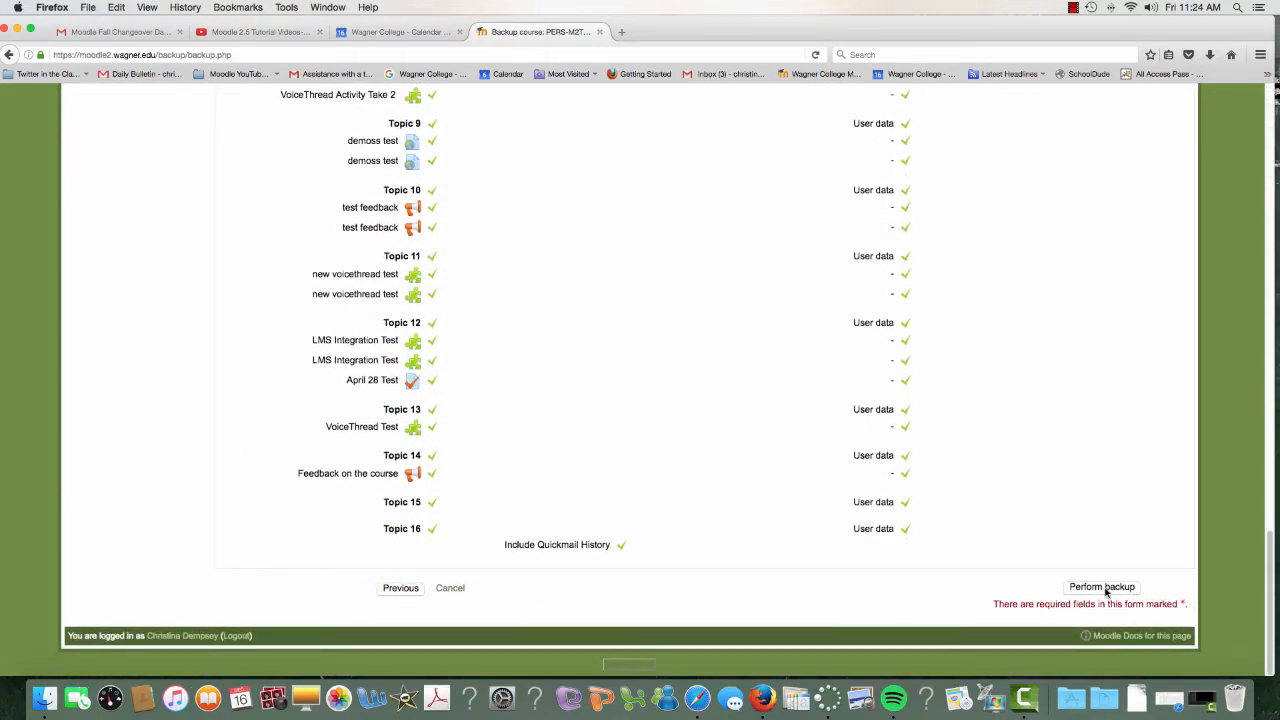
pyautogui.click(1104, 588)
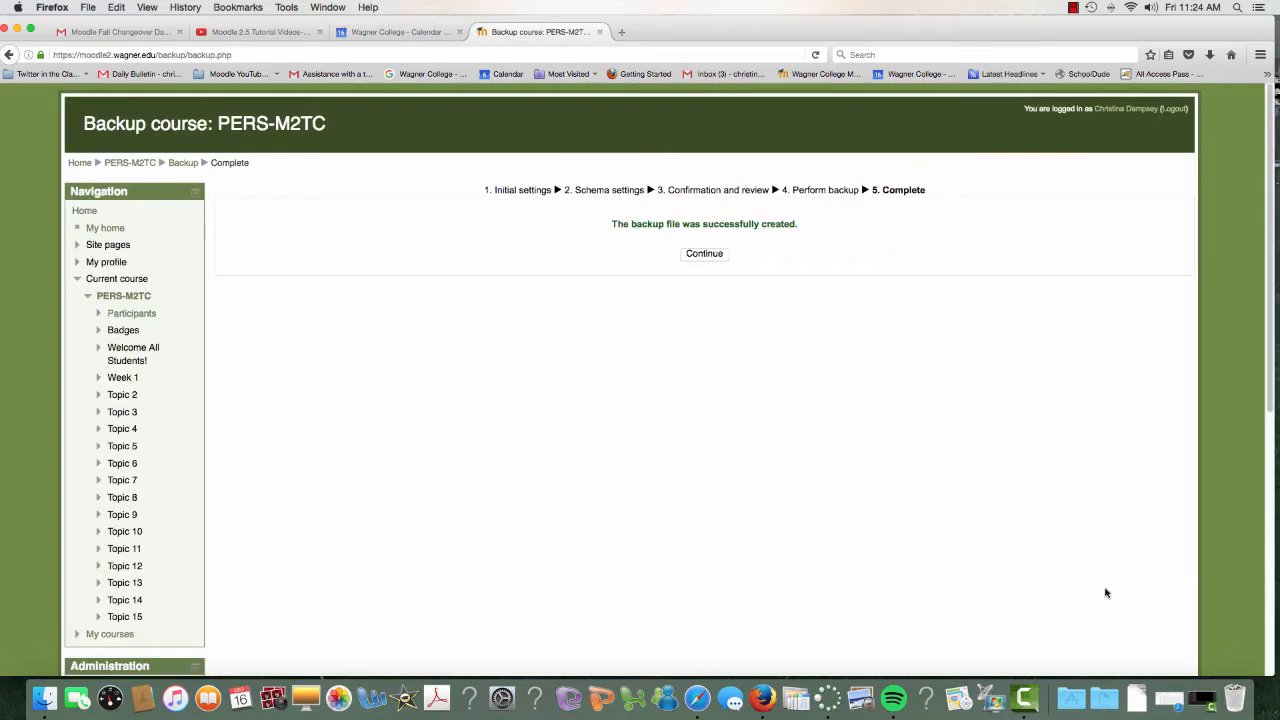
pyautogui.click(711, 260)
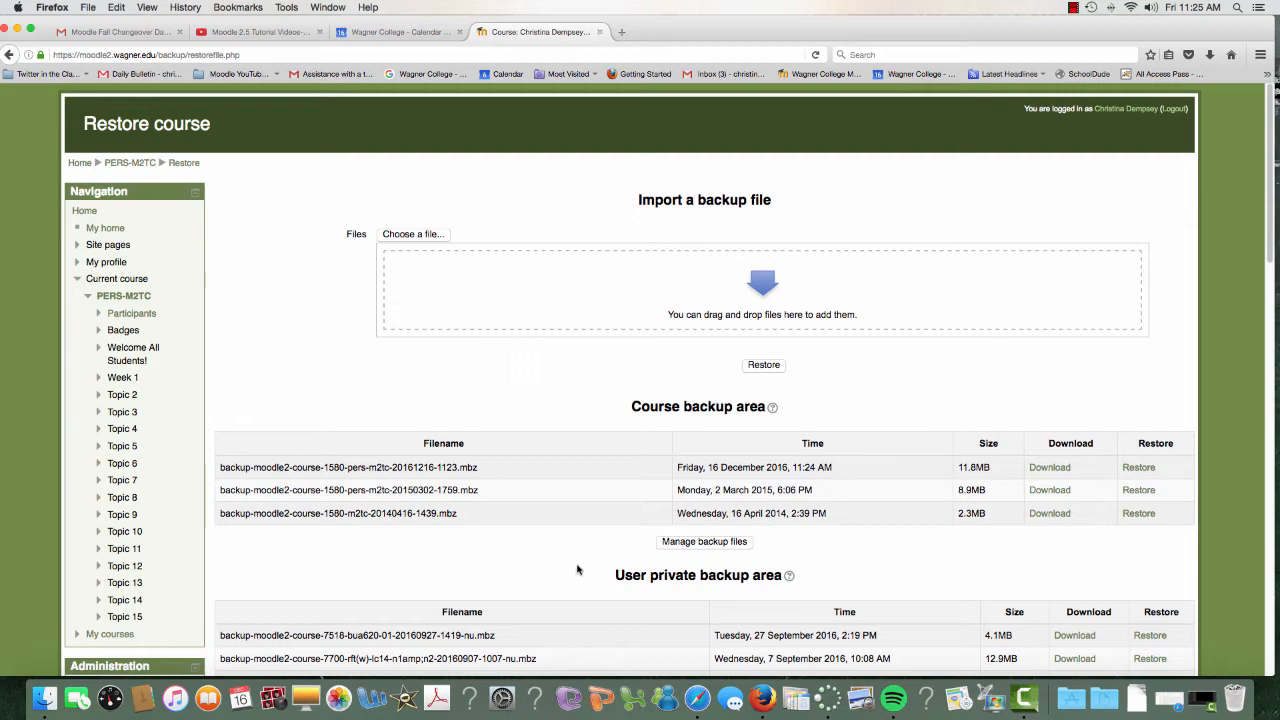
# Start another backup of the PERS-M2TC course with enrolled users excluded and continue to the schema settings.
pyautogui.scroll(-1, 576, 570)
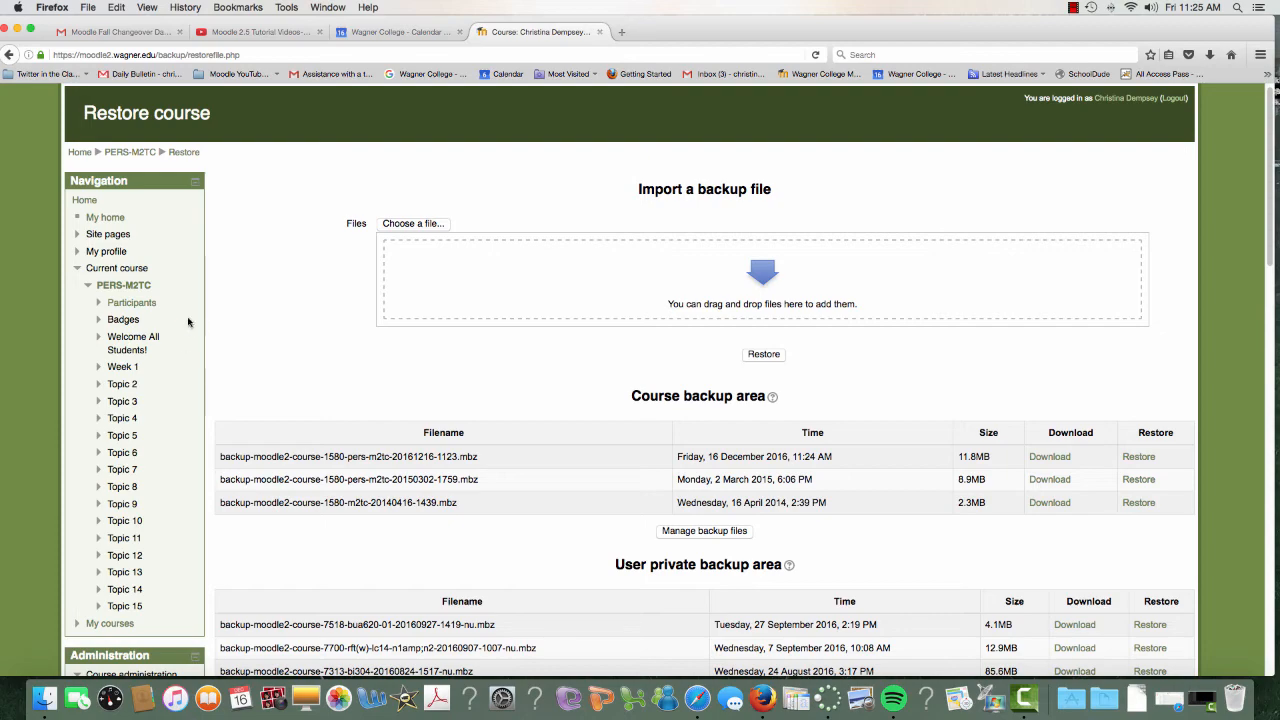
pyautogui.scroll(-5, 284, 378)
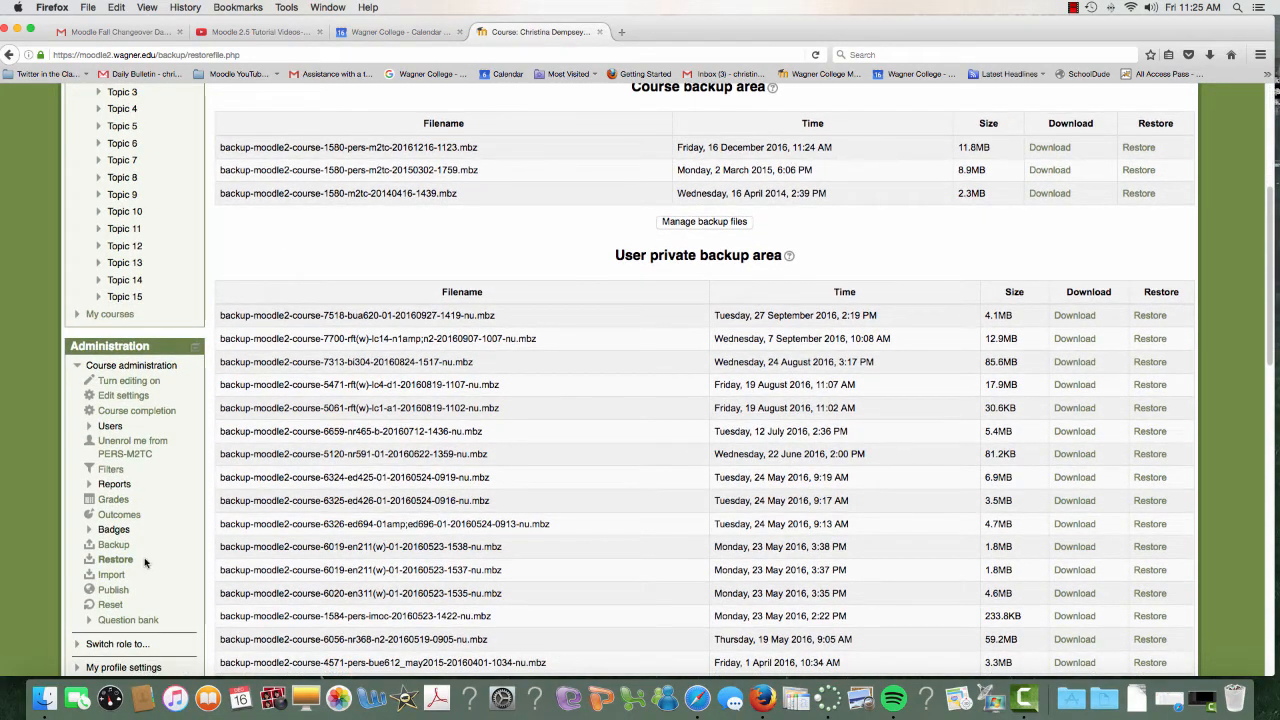
pyautogui.click(116, 547)
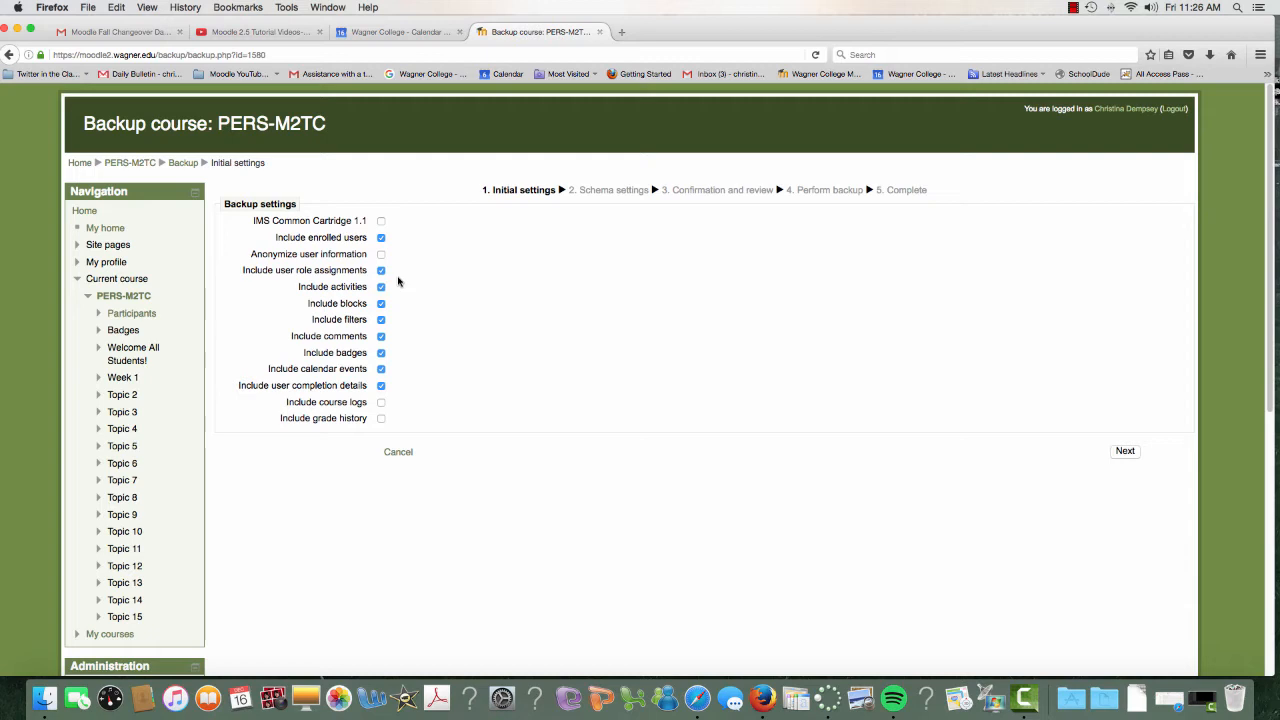
pyautogui.click(381, 238)
pyautogui.click(1125, 451)
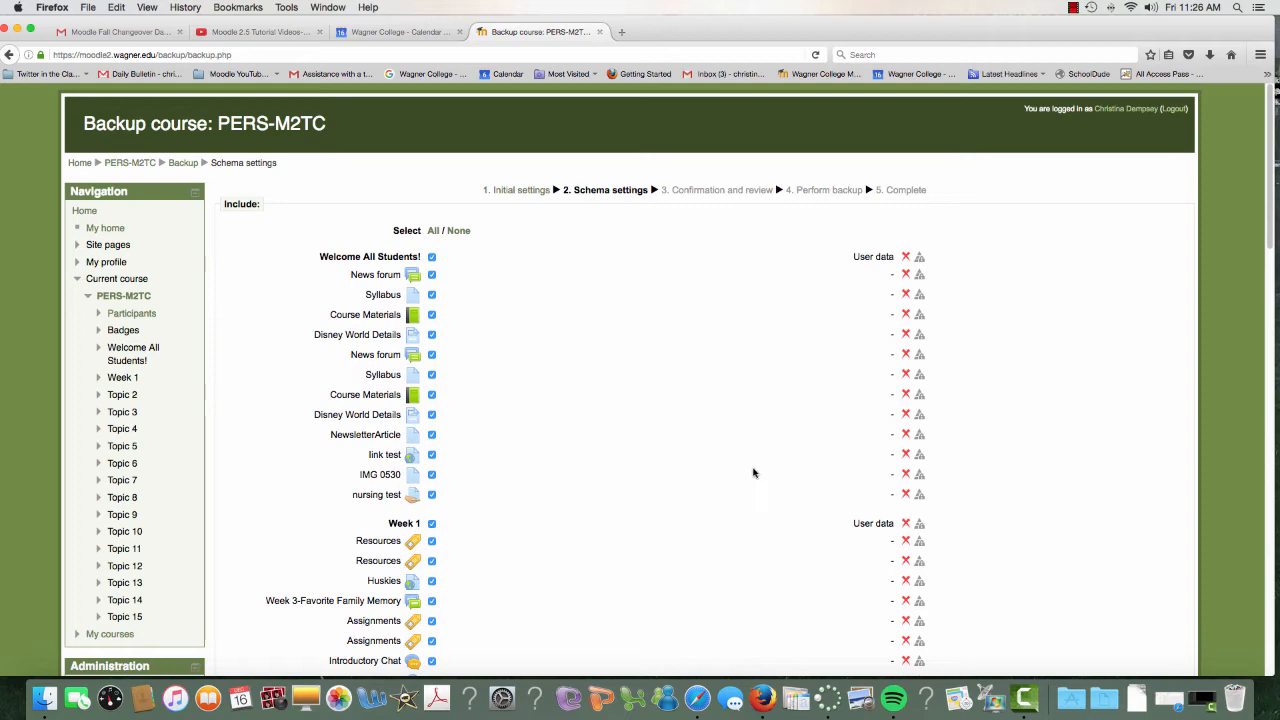
# Keep all course sections and activities selected for the backup without user data and continue to confirmation.
pyautogui.scroll(-2, 479, 371)
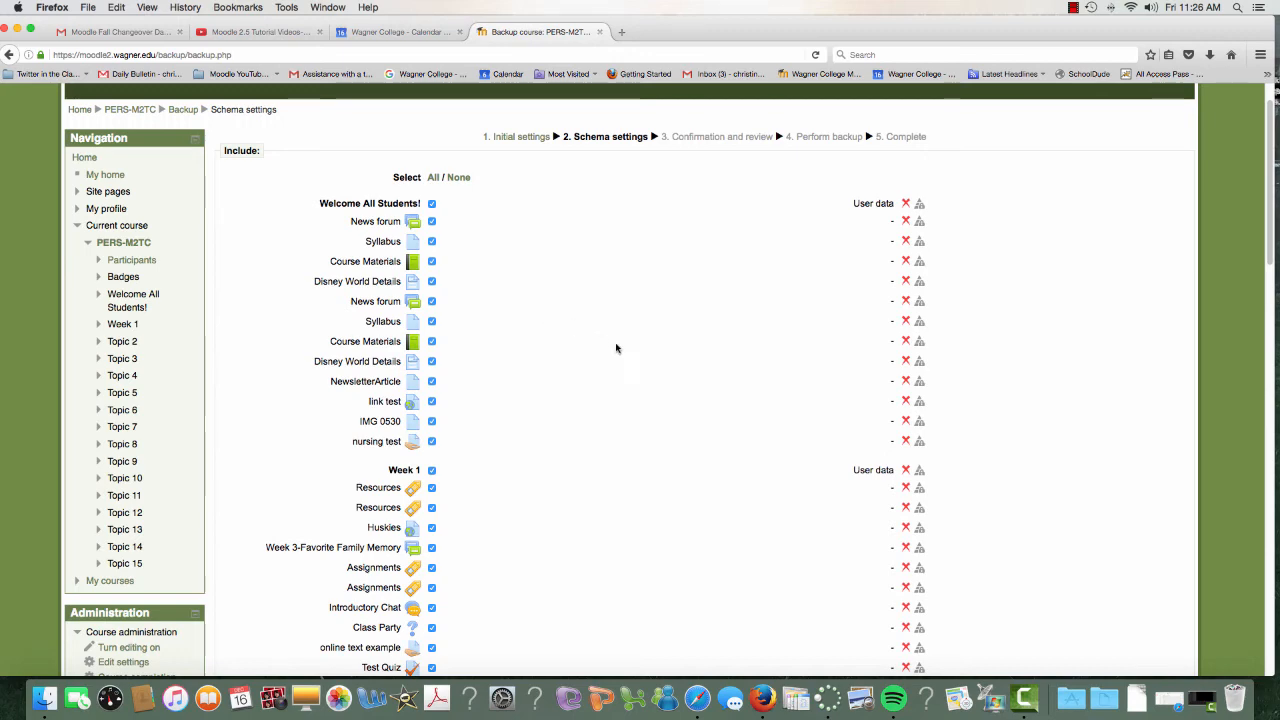
pyautogui.scroll(-15, 777, 431)
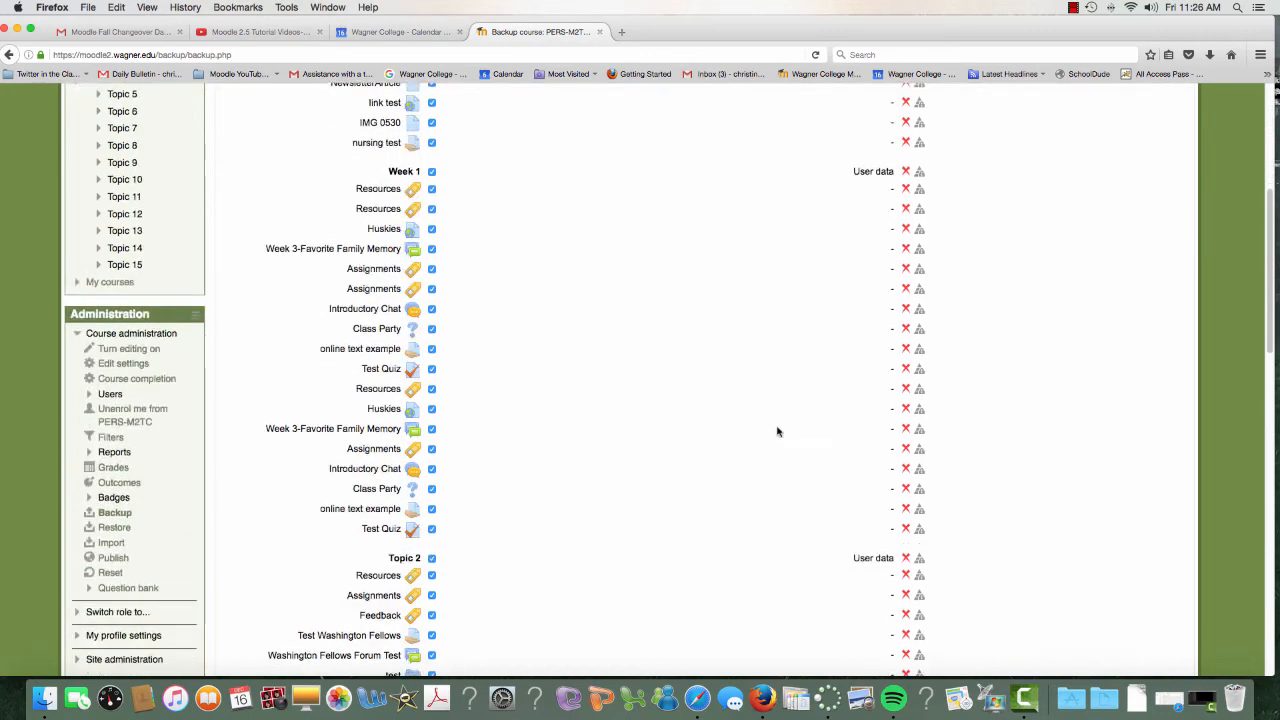
pyautogui.scroll(-5, 893, 479)
pyautogui.click(1125, 602)
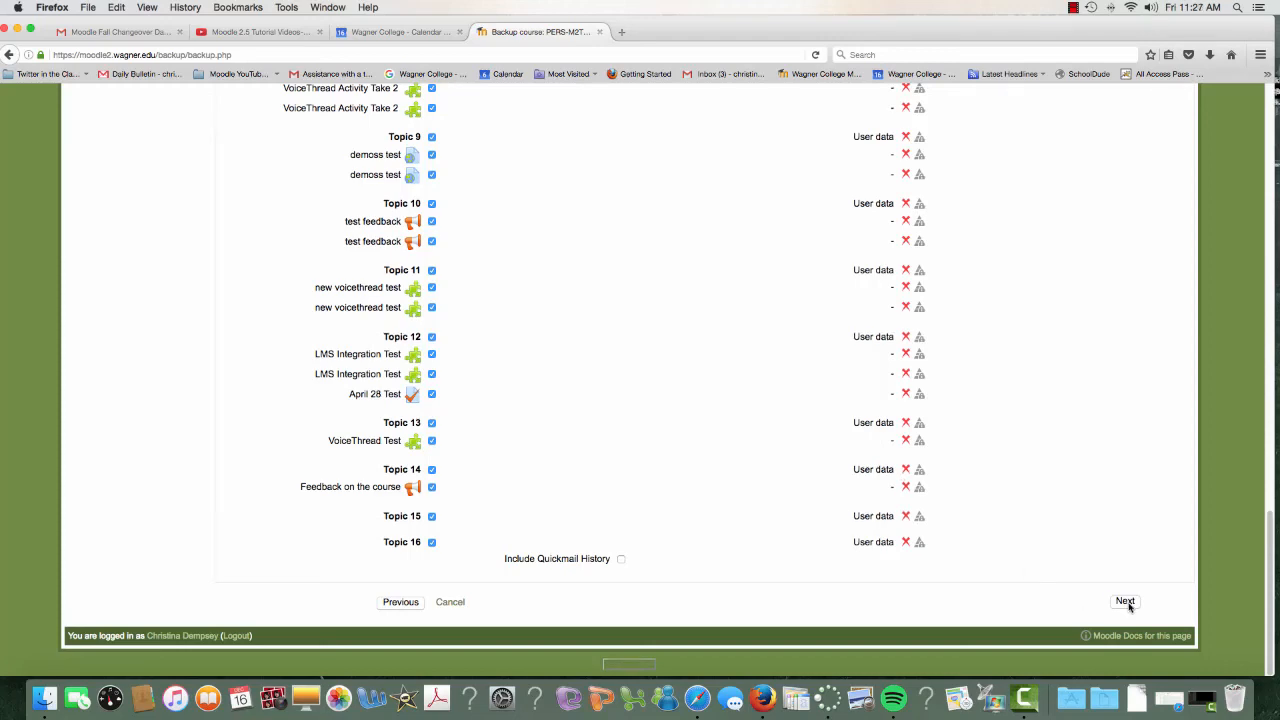
# Perform the backup without enrolled users under its default filename and continue to the backup file list.
pyautogui.scroll(-1, 662, 462)
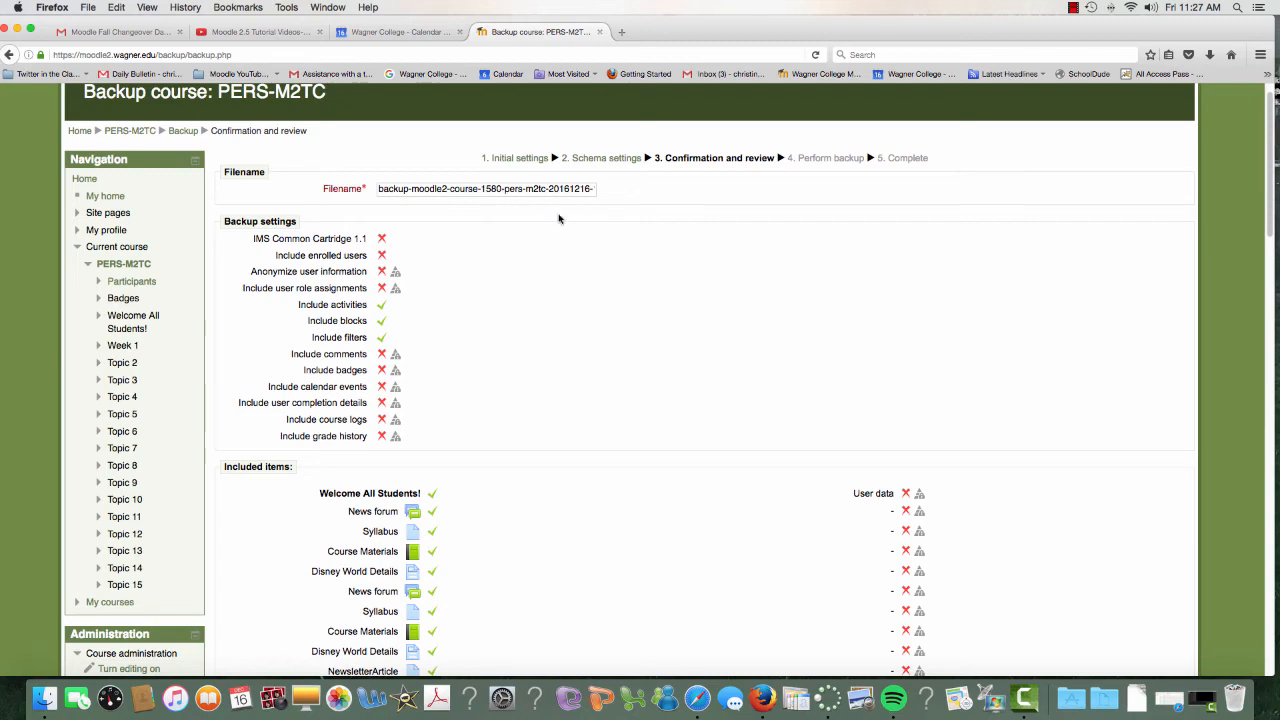
pyautogui.scroll(-15, 689, 454)
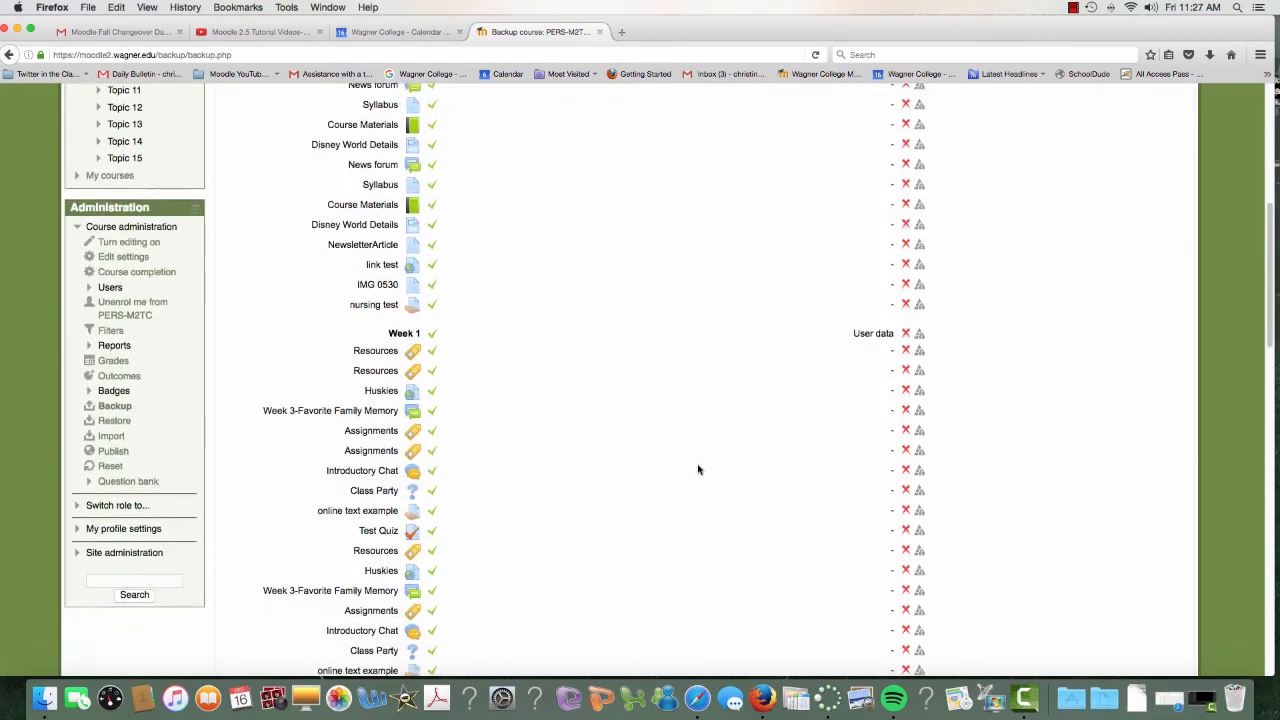
pyautogui.scroll(-5, 847, 536)
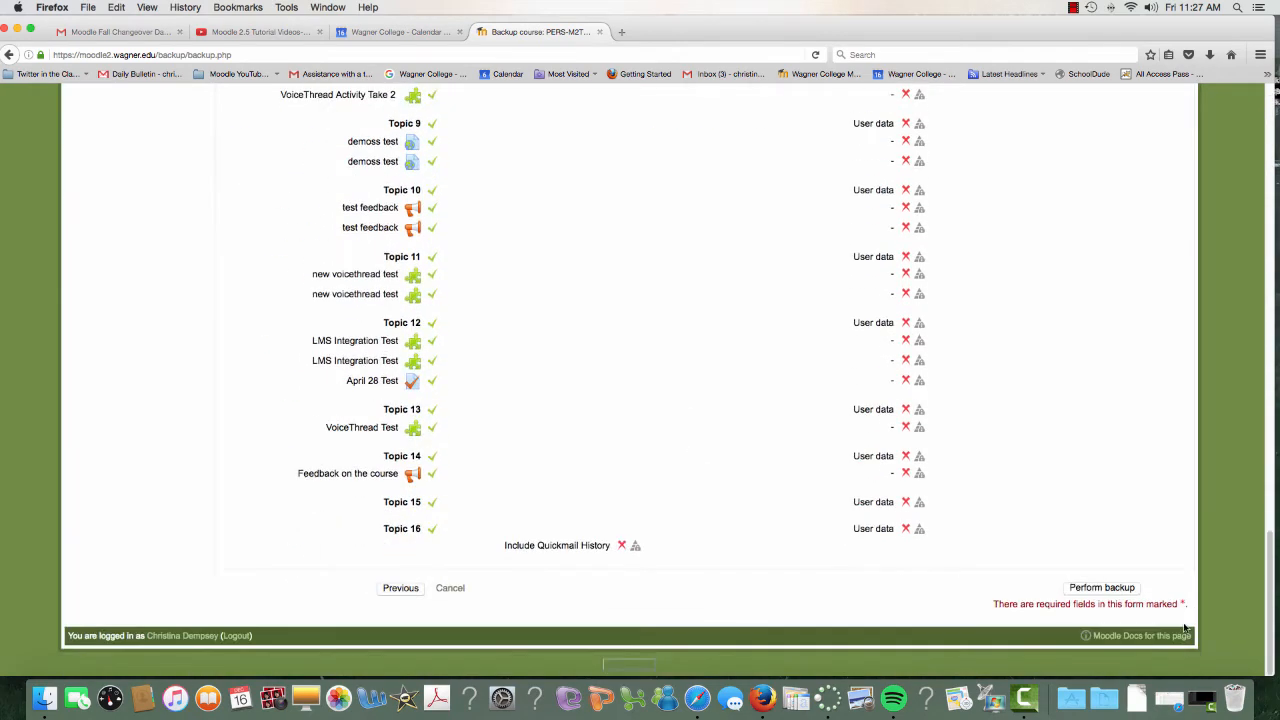
pyautogui.click(1115, 588)
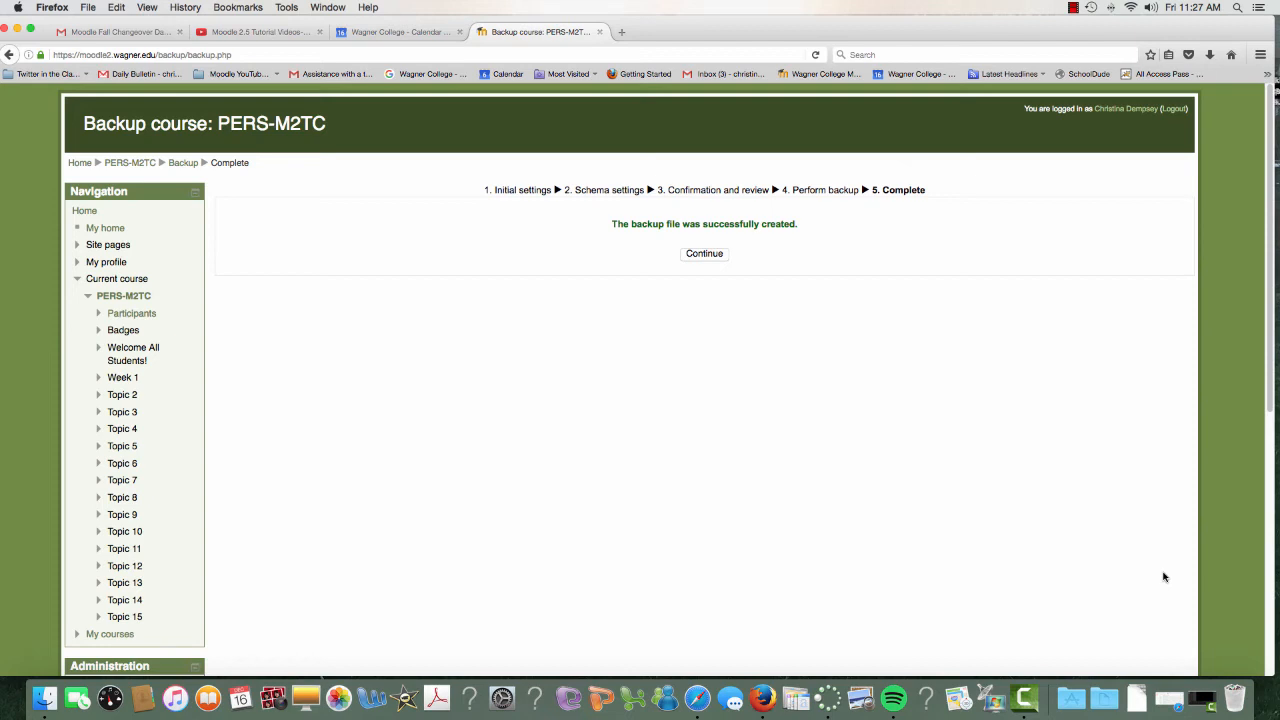
pyautogui.click(703, 254)
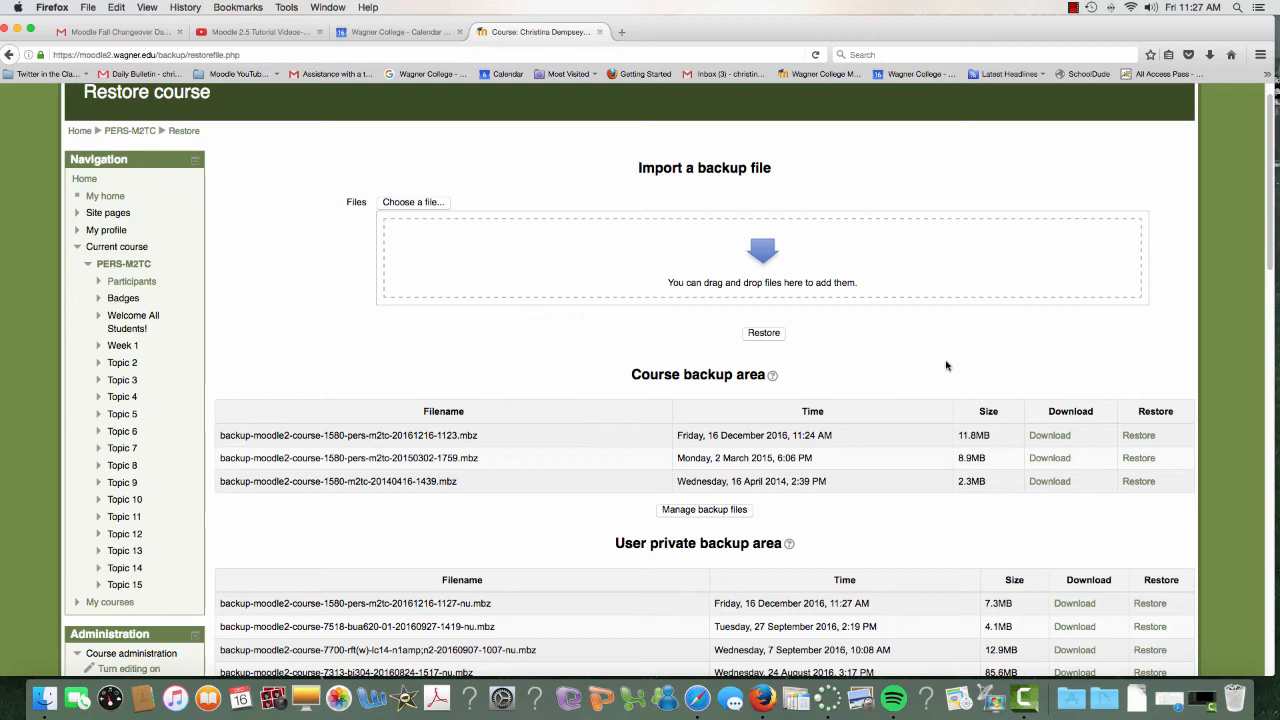
pyautogui.scroll(-5, 880, 440)
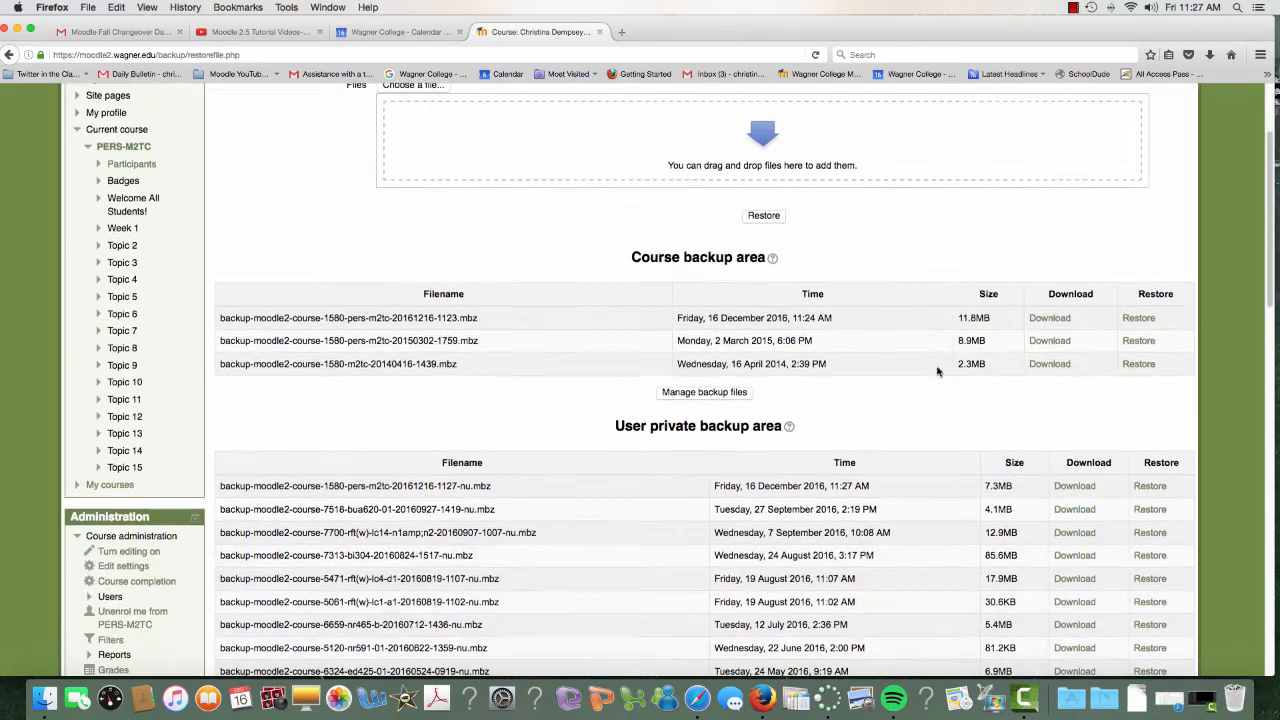
pyautogui.scroll(6, 830, 500)
pyautogui.scroll(-2, 828, 504)
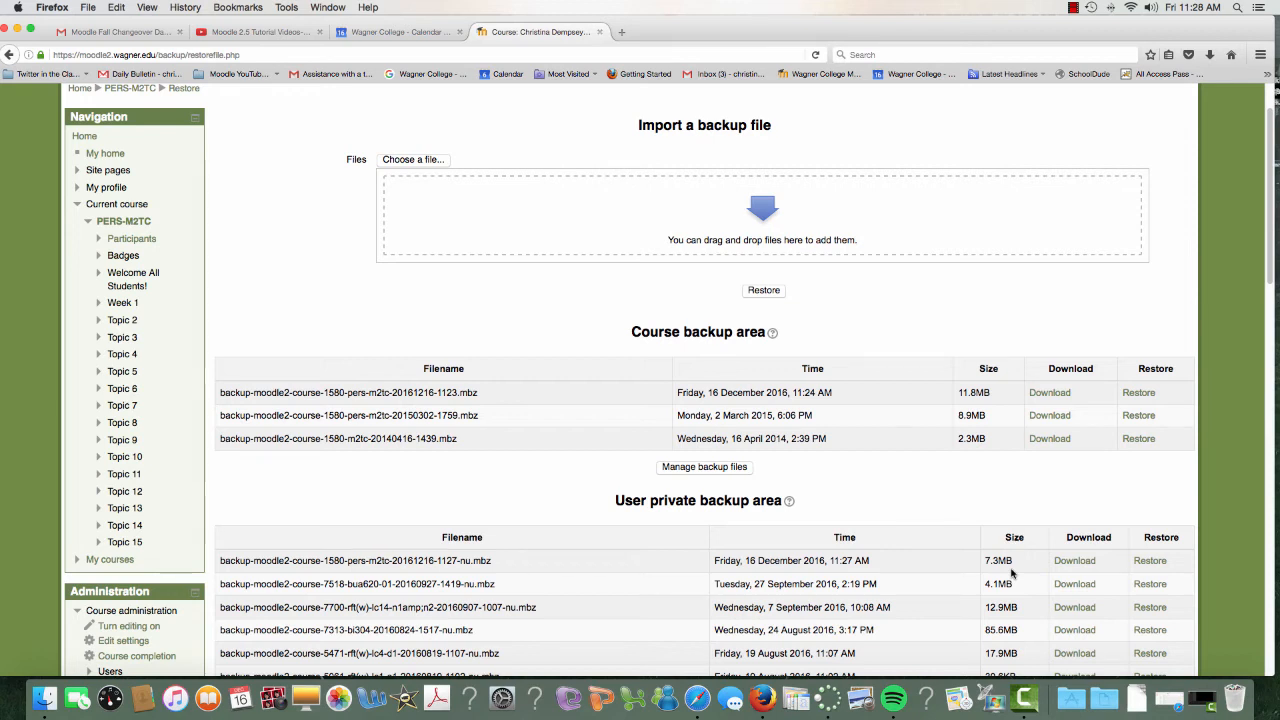
pyautogui.scroll(1, 598, 507)
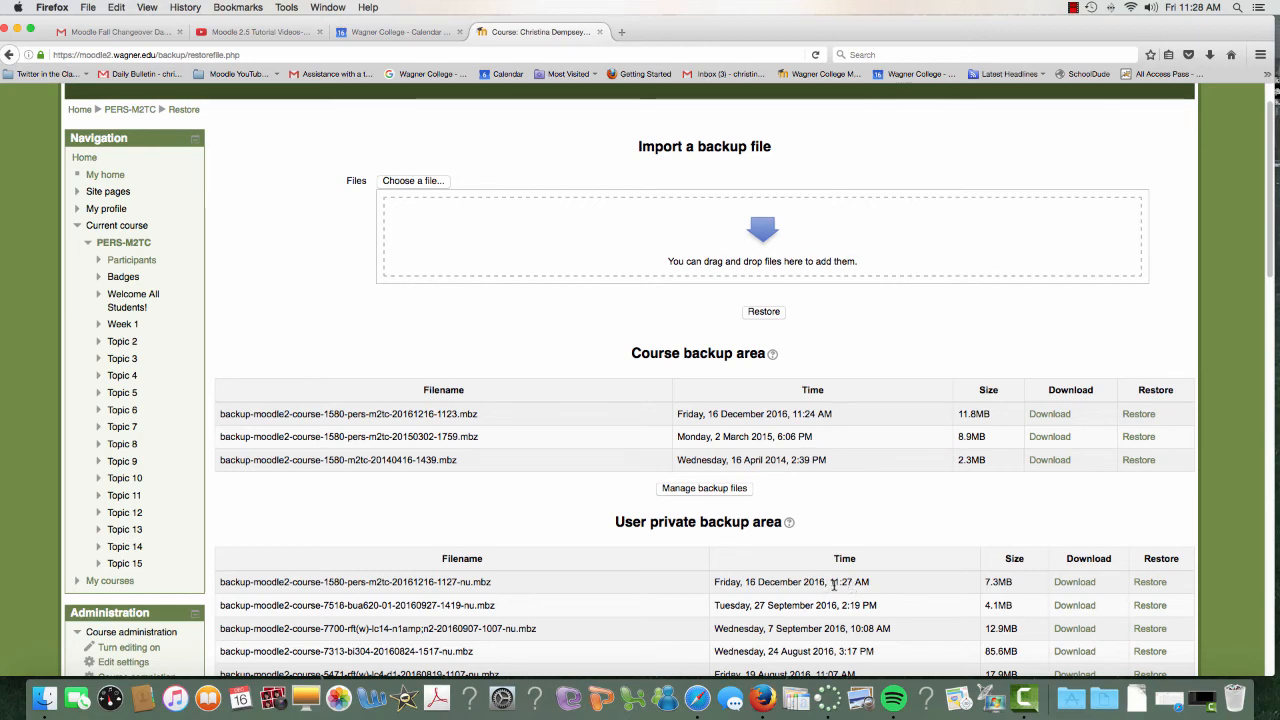
pyautogui.scroll(-3, 833, 585)
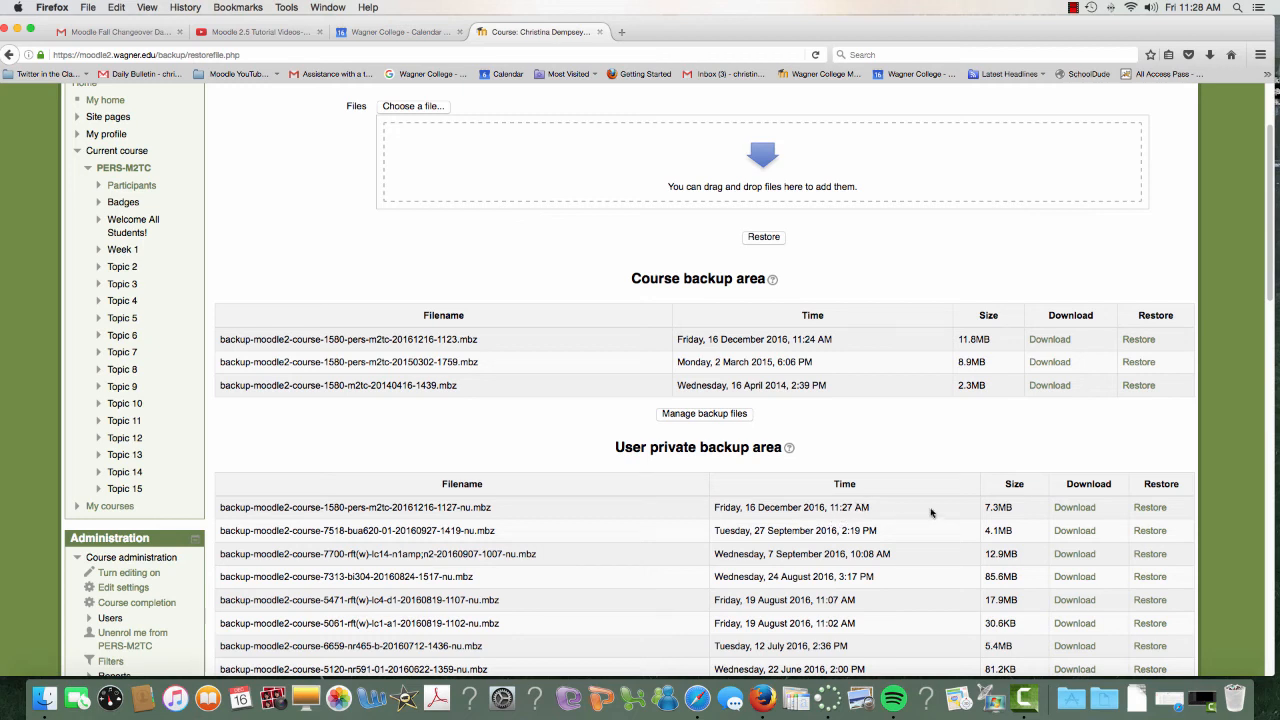
pyautogui.click(1078, 508)
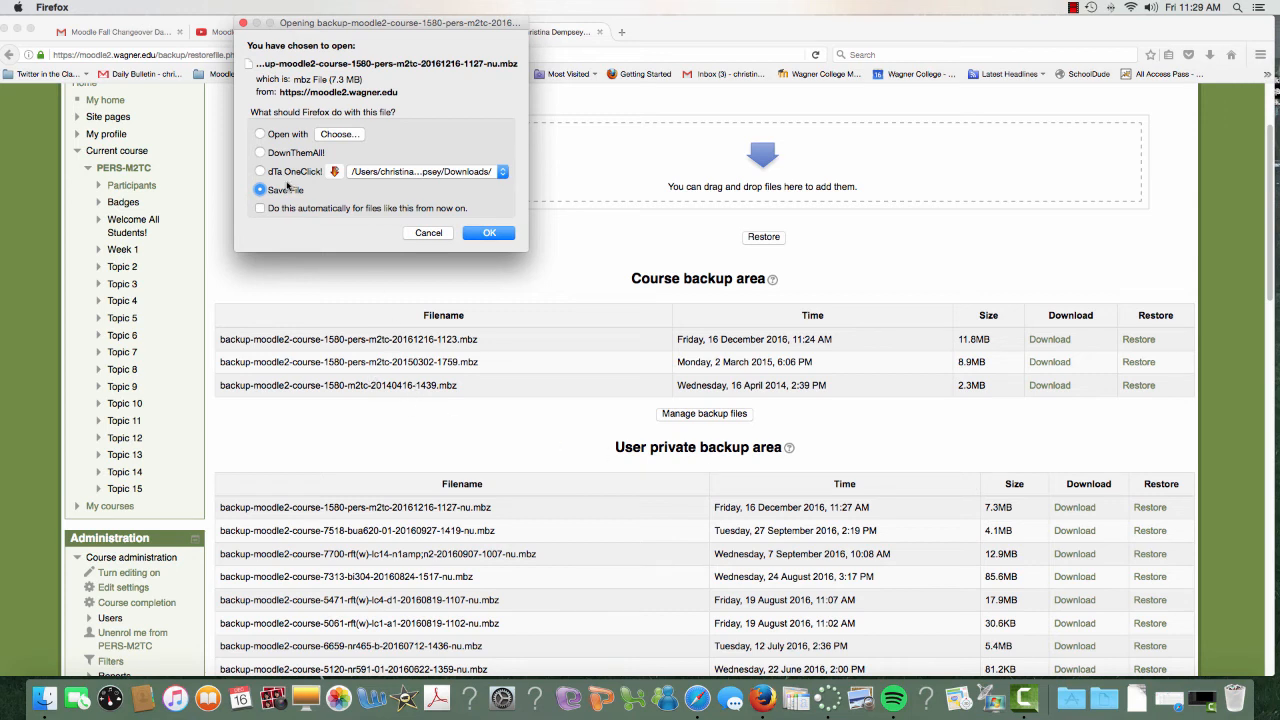
pyautogui.click(488, 233)
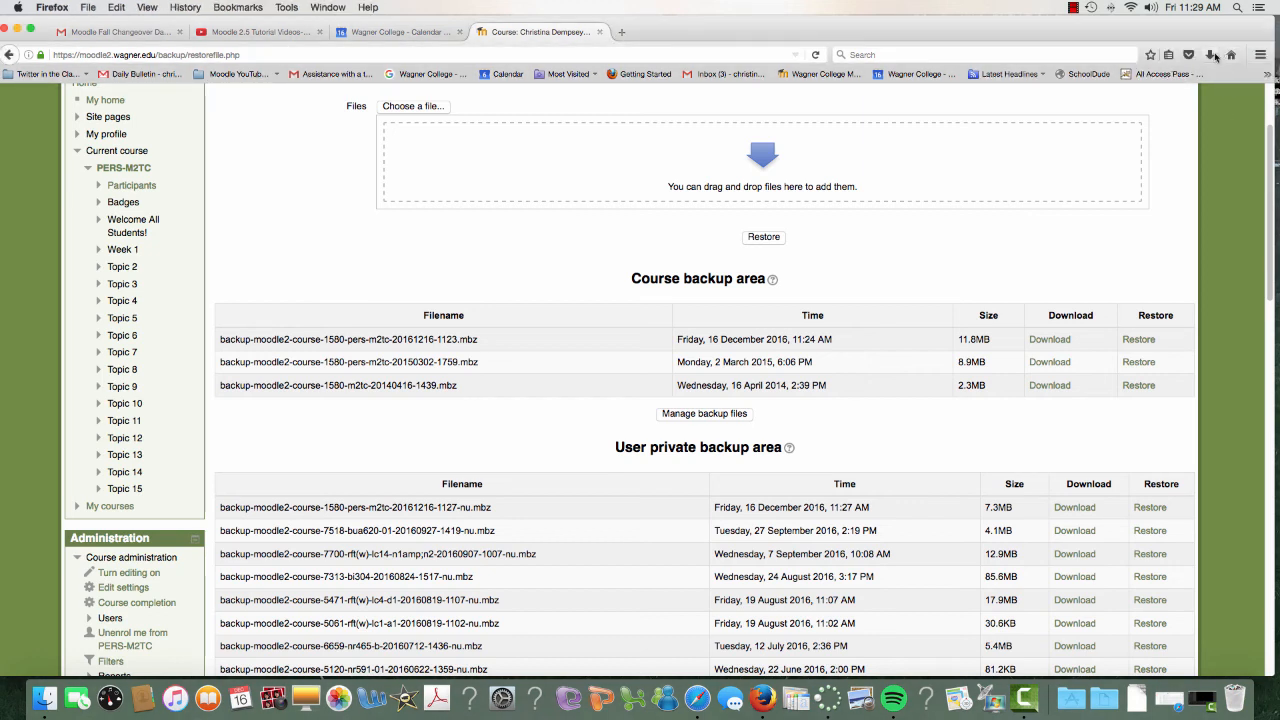
# Show the downloaded backup file in Finder and return to the Restore course page with the downloads list closed.
pyautogui.click(1212, 55)
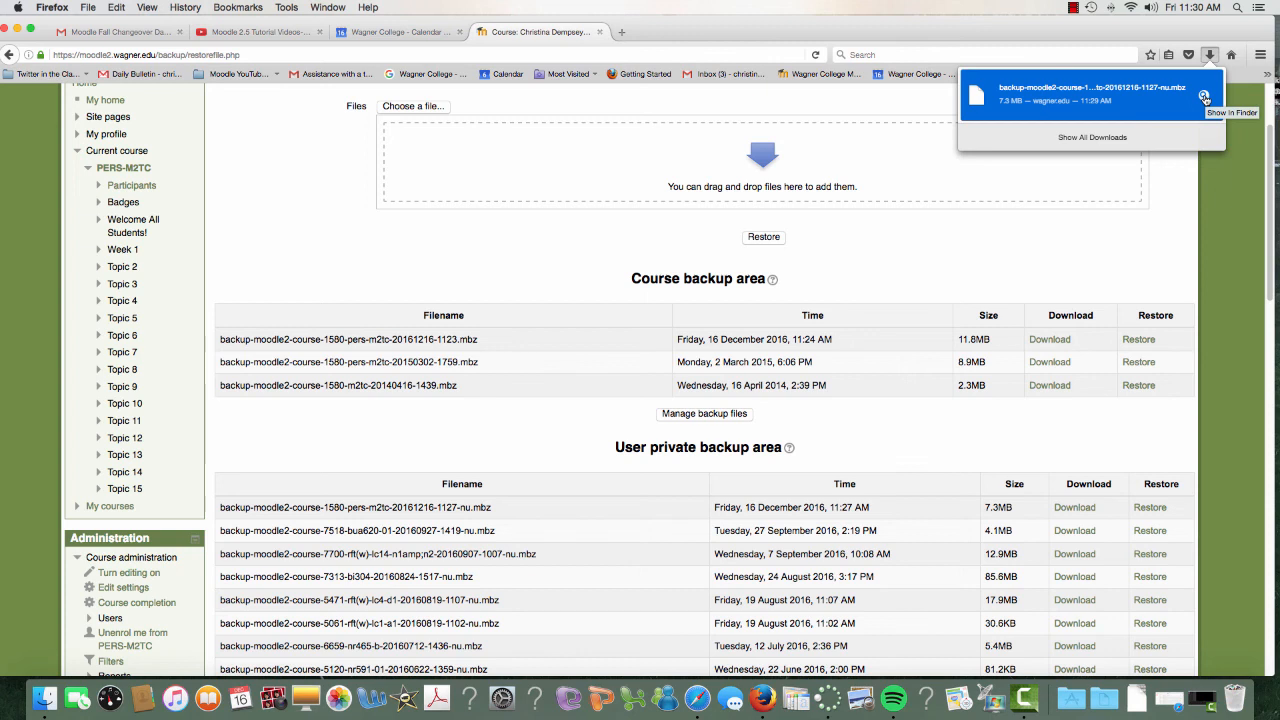
pyautogui.click(1204, 97)
pyautogui.click(966, 437)
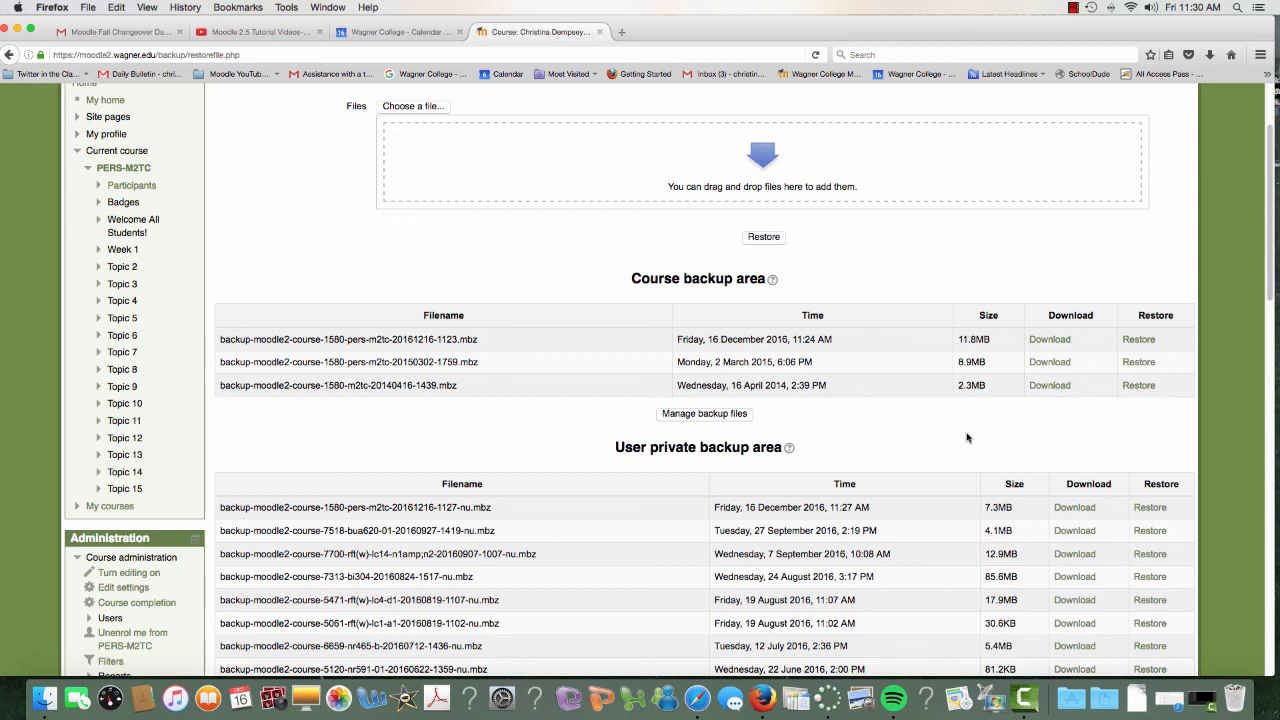